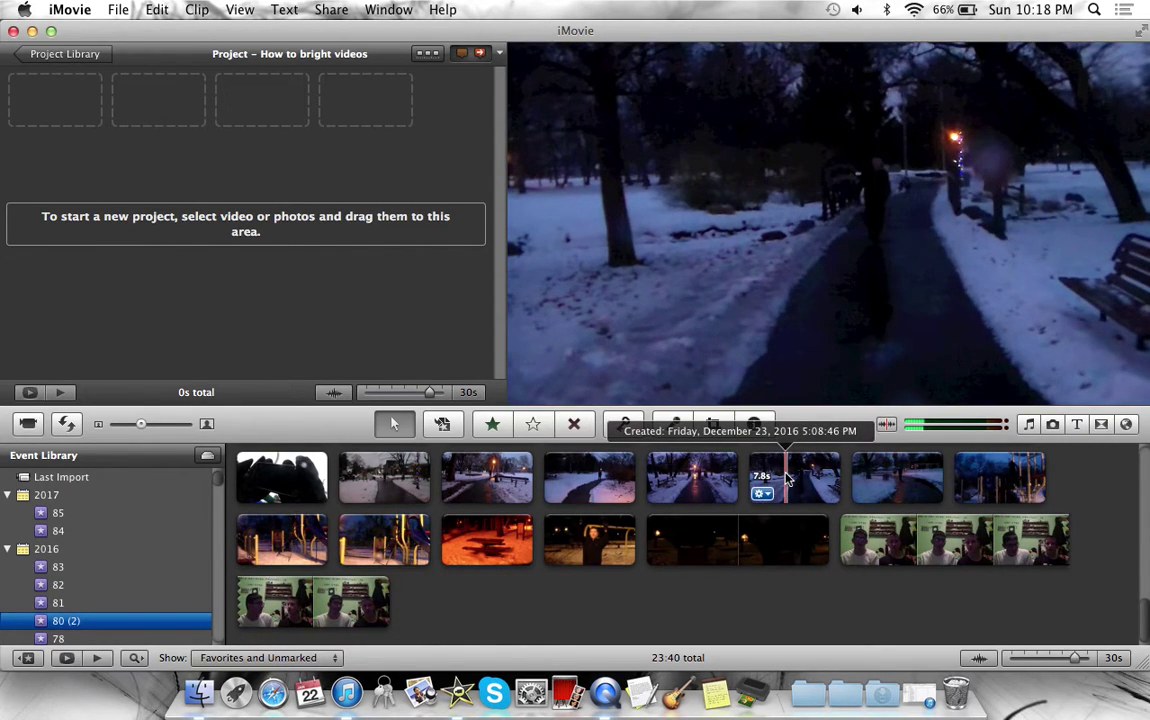
Add the 7.8s snowy path clip to the project and paste a second copy right after it.
left_click_drag(786, 480, 336, 264)
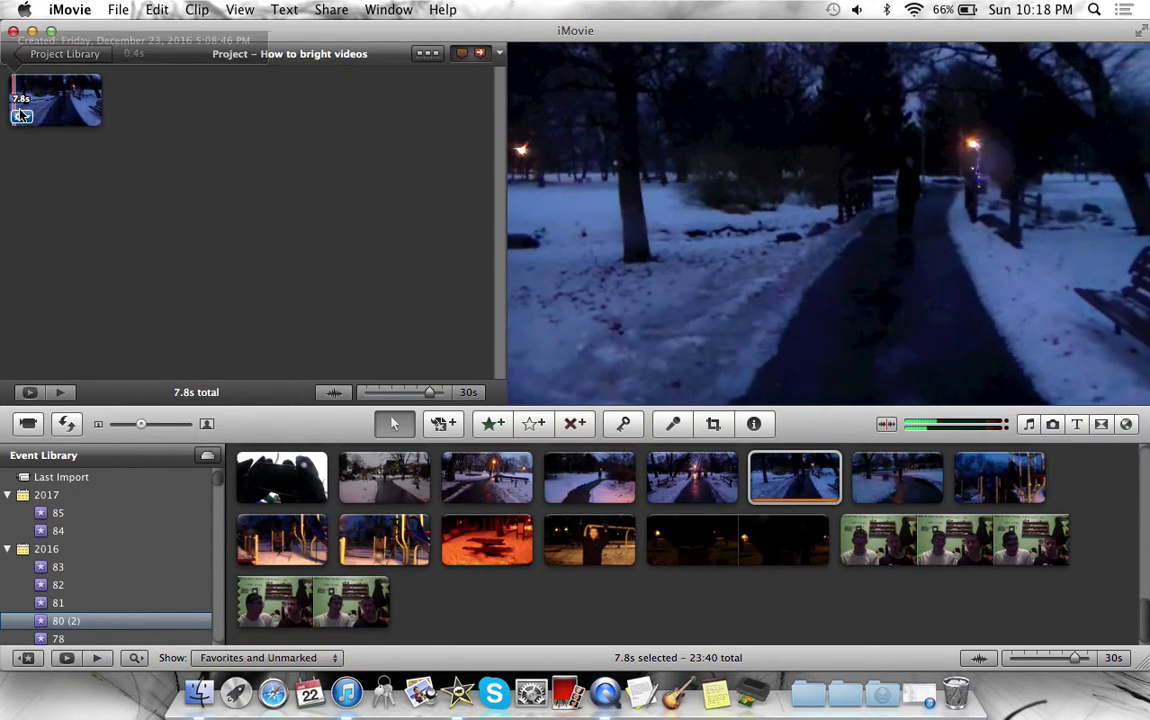
left_click(84, 100)
key("super+c")
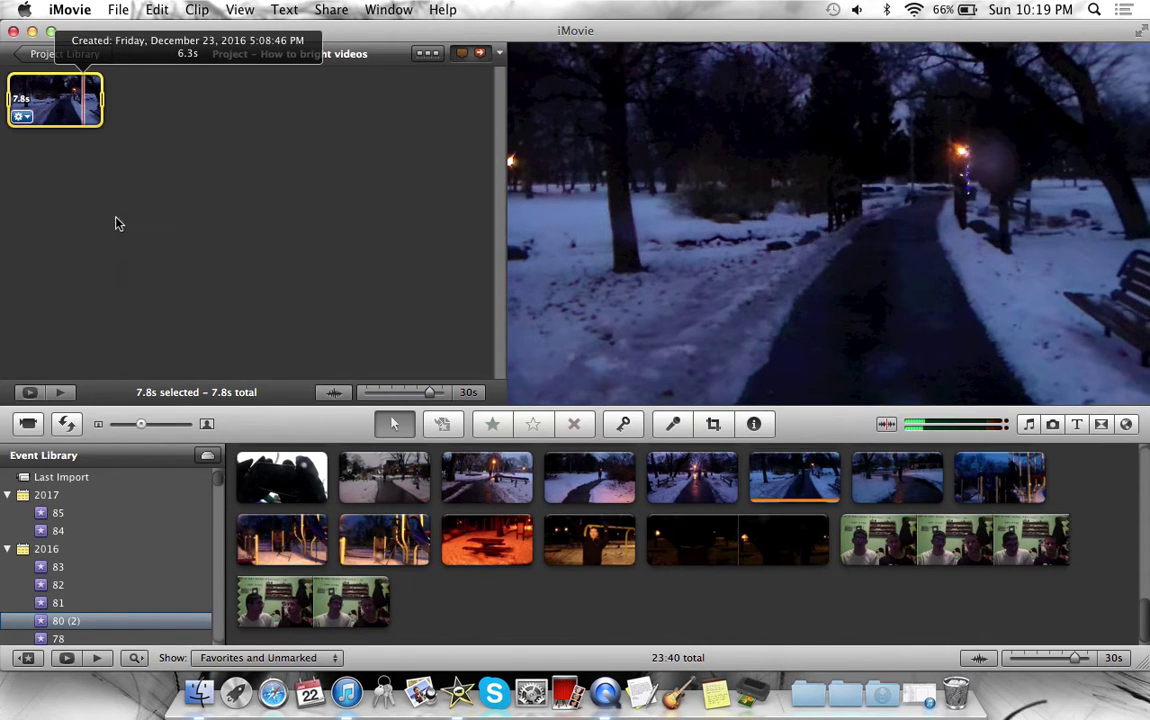
left_click(108, 205)
key("super+v")
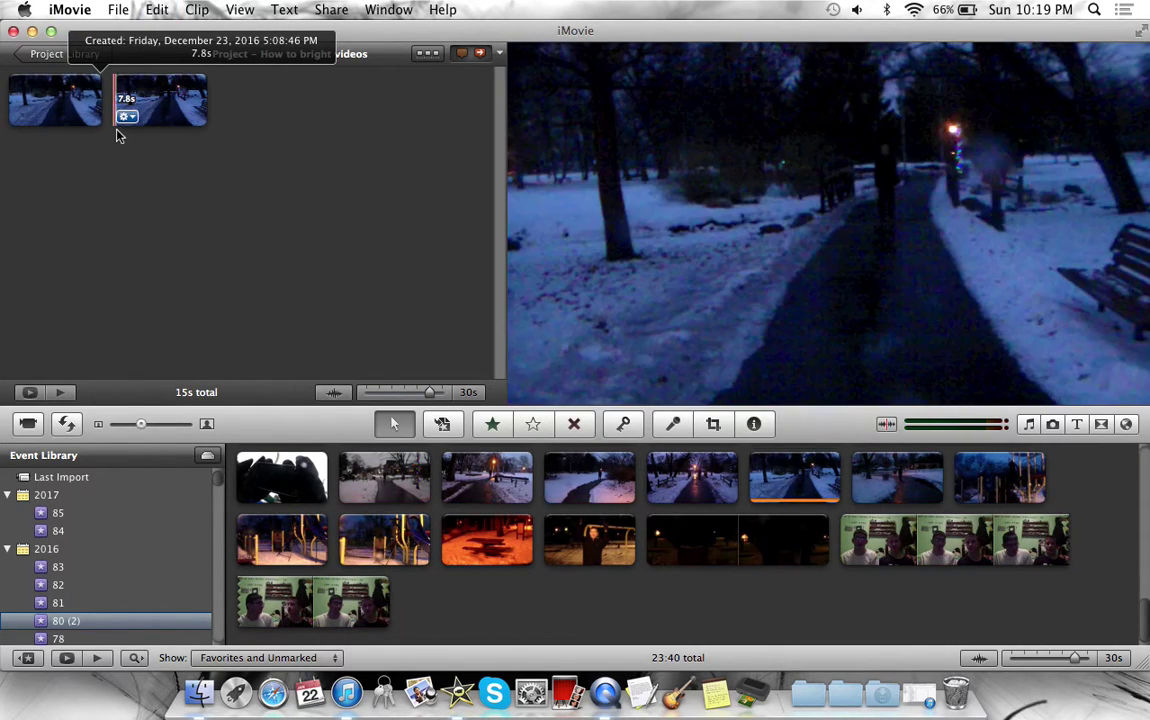
In the second clip's Video Adjustments, set RGB gains and saturation to 200% and exposure to 135%.
left_click(127, 117)
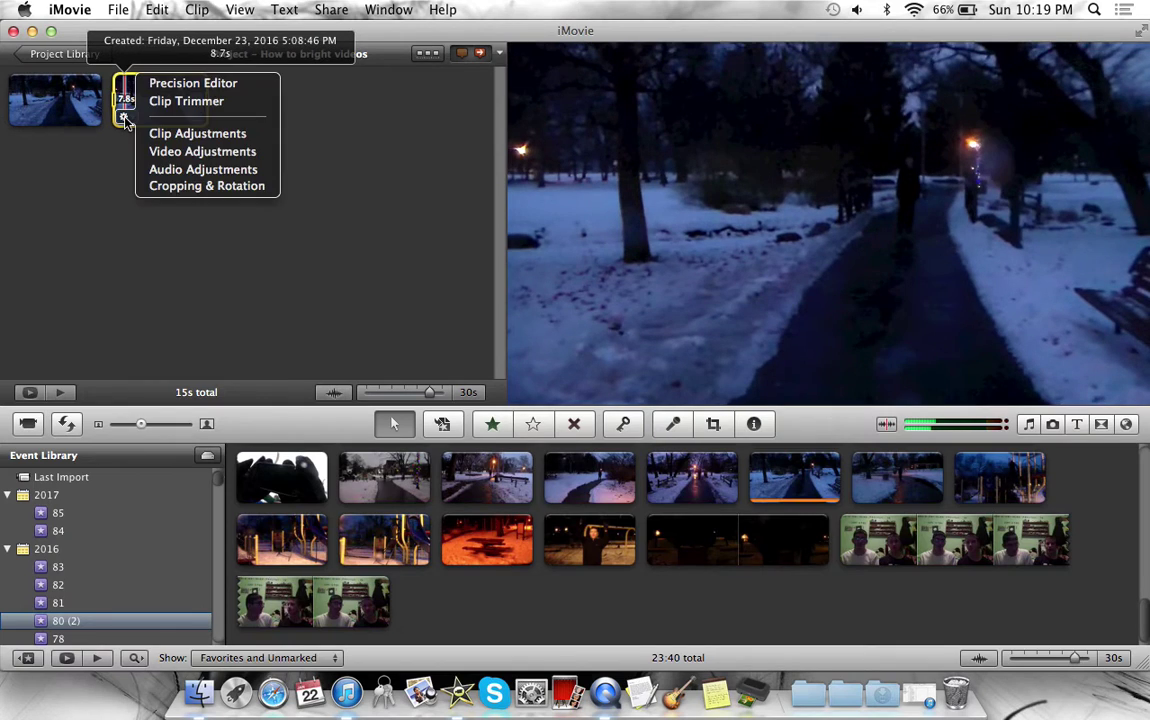
left_click(155, 140)
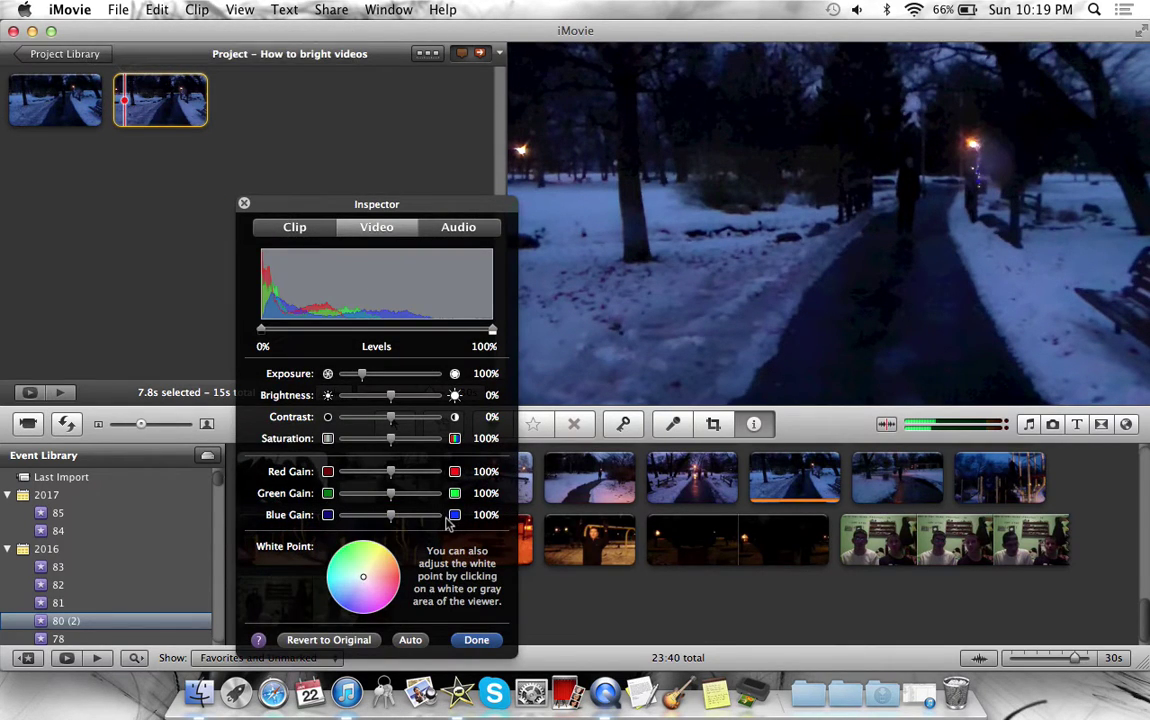
left_click_drag(390, 514, 442, 480)
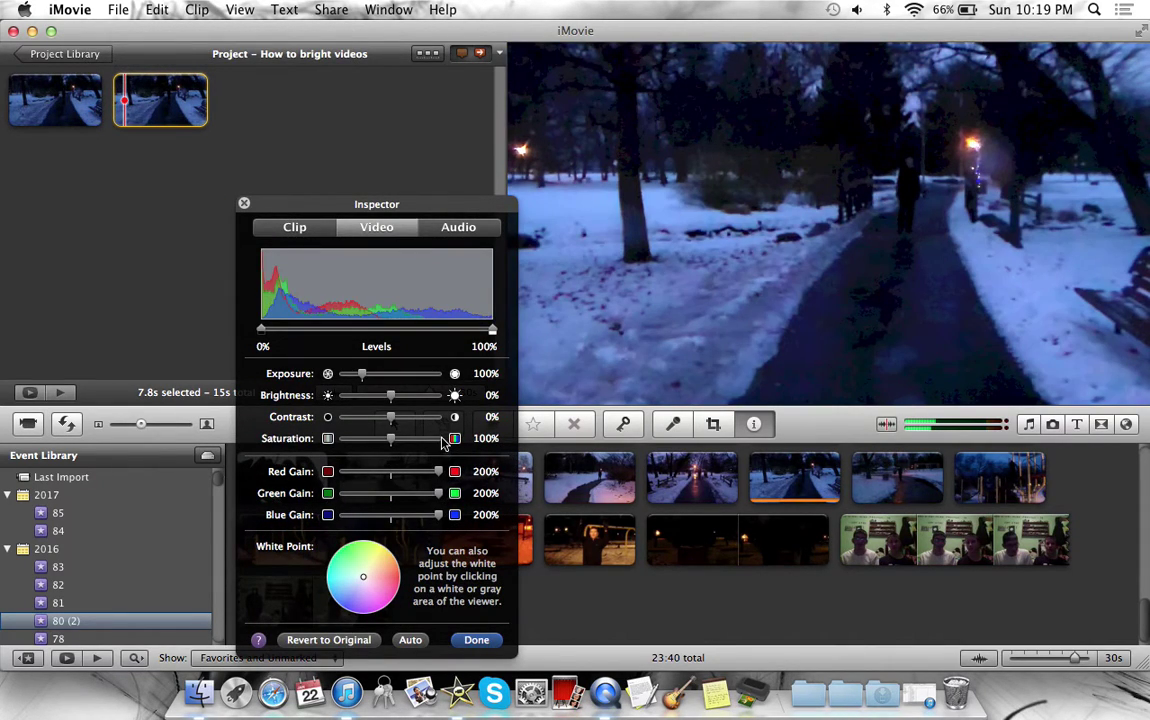
left_click_drag(390, 438, 438, 438)
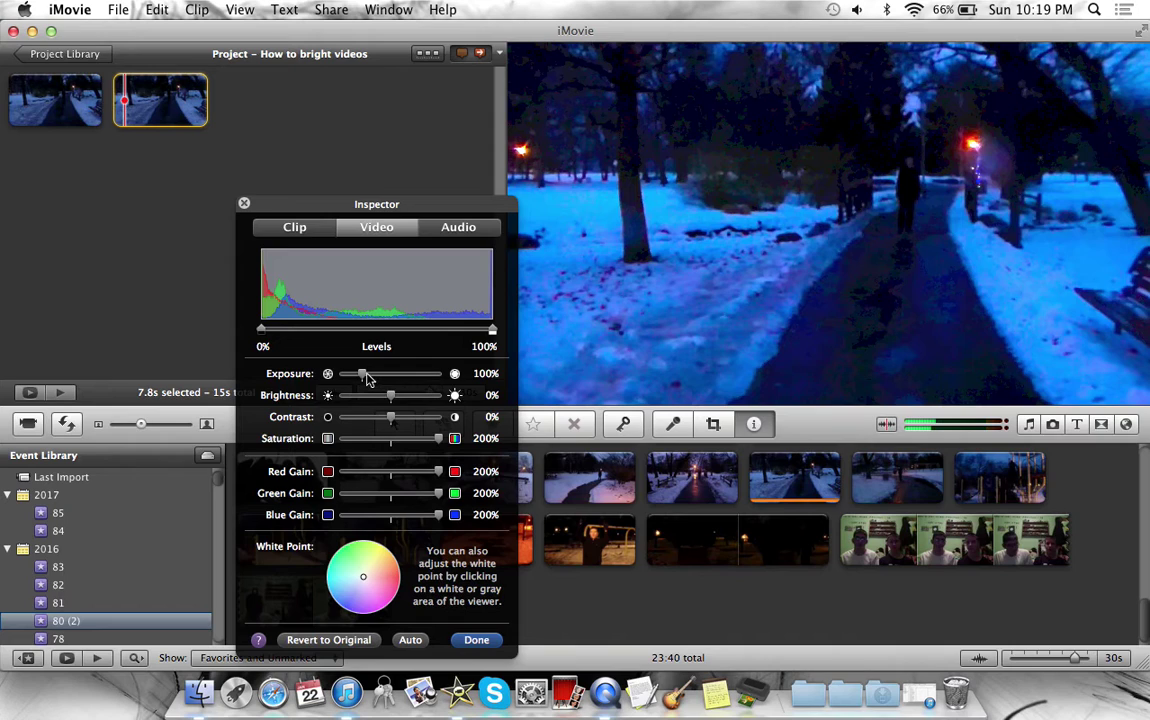
left_click_drag(367, 377, 397, 399)
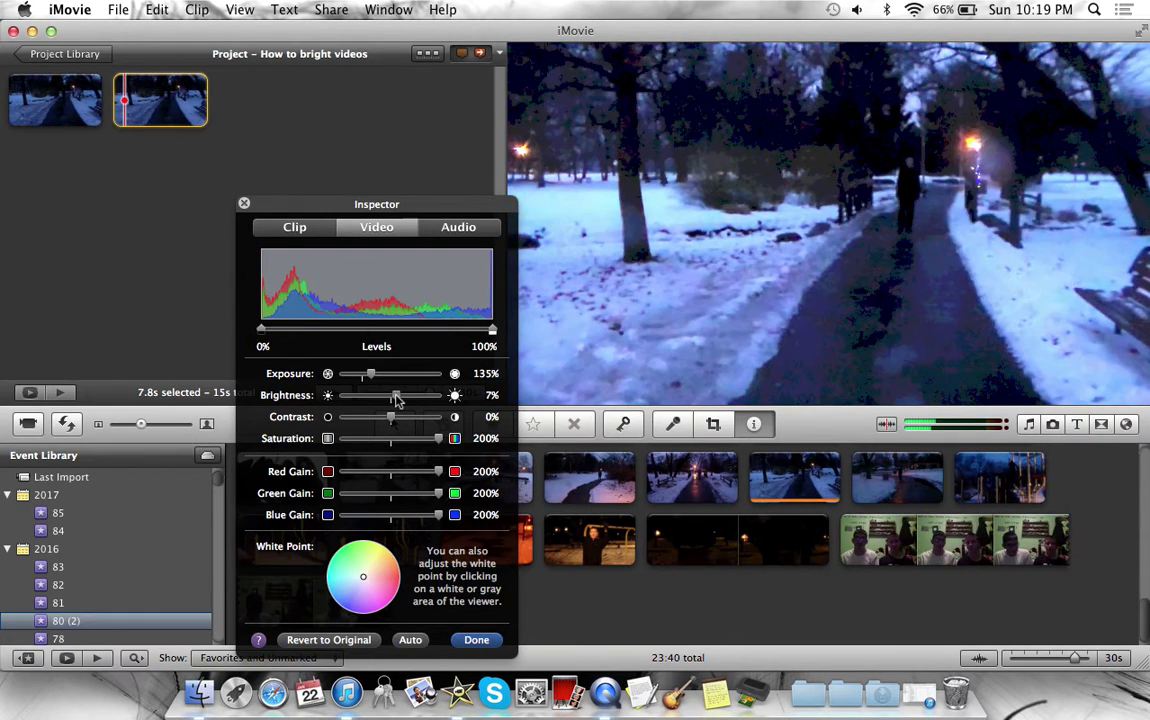
Revert the second clip to original, then max blue, green, red gain and saturation at 200%.
left_click(349, 642)
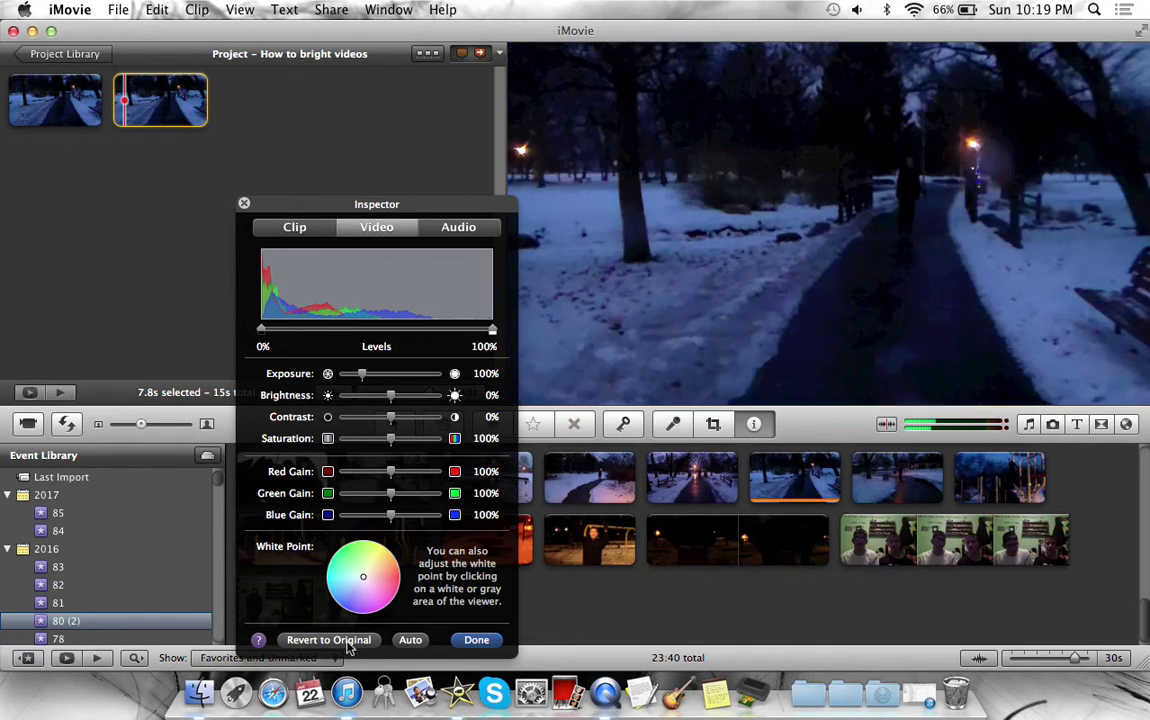
left_click(440, 514)
left_click(440, 493)
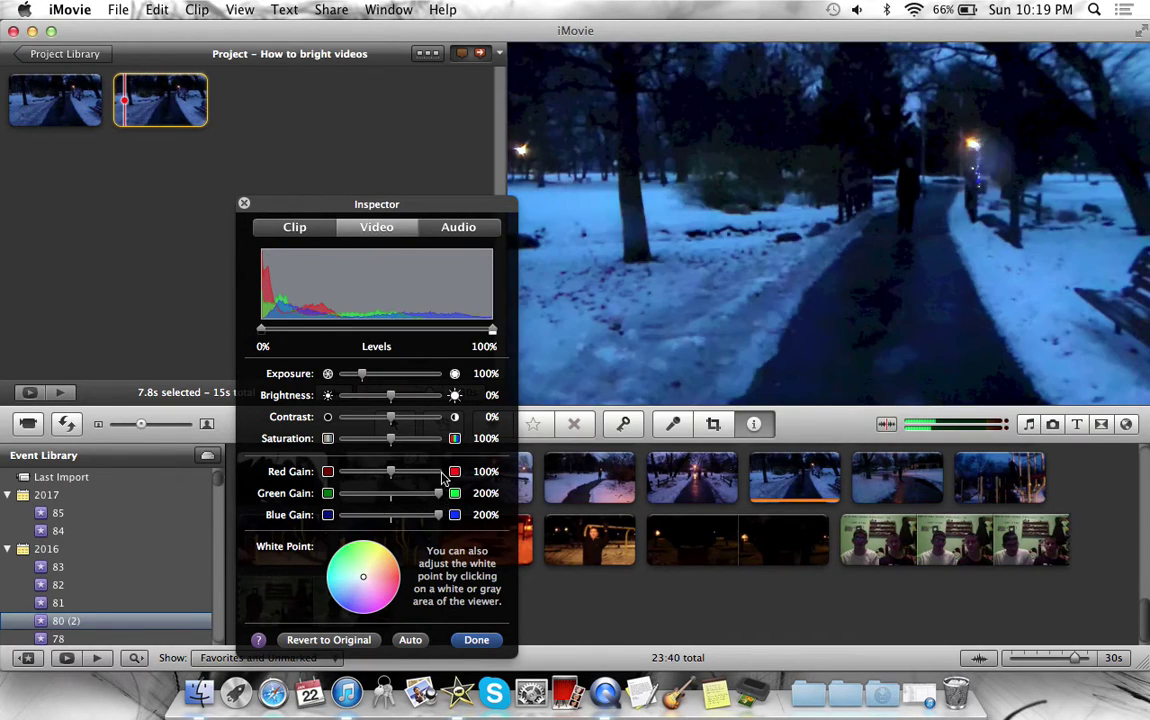
left_click(440, 471)
left_click(440, 438)
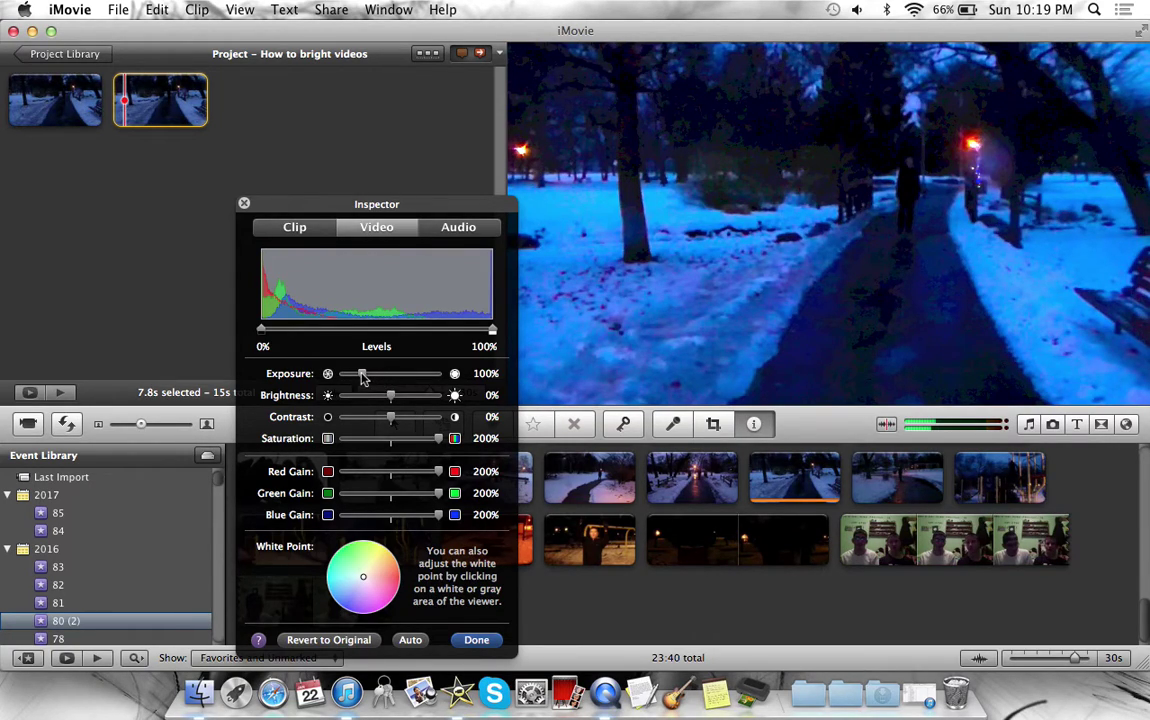
Tune the second clip's exposure to 159% and close the video adjustments.
left_click_drag(361, 374, 377, 378)
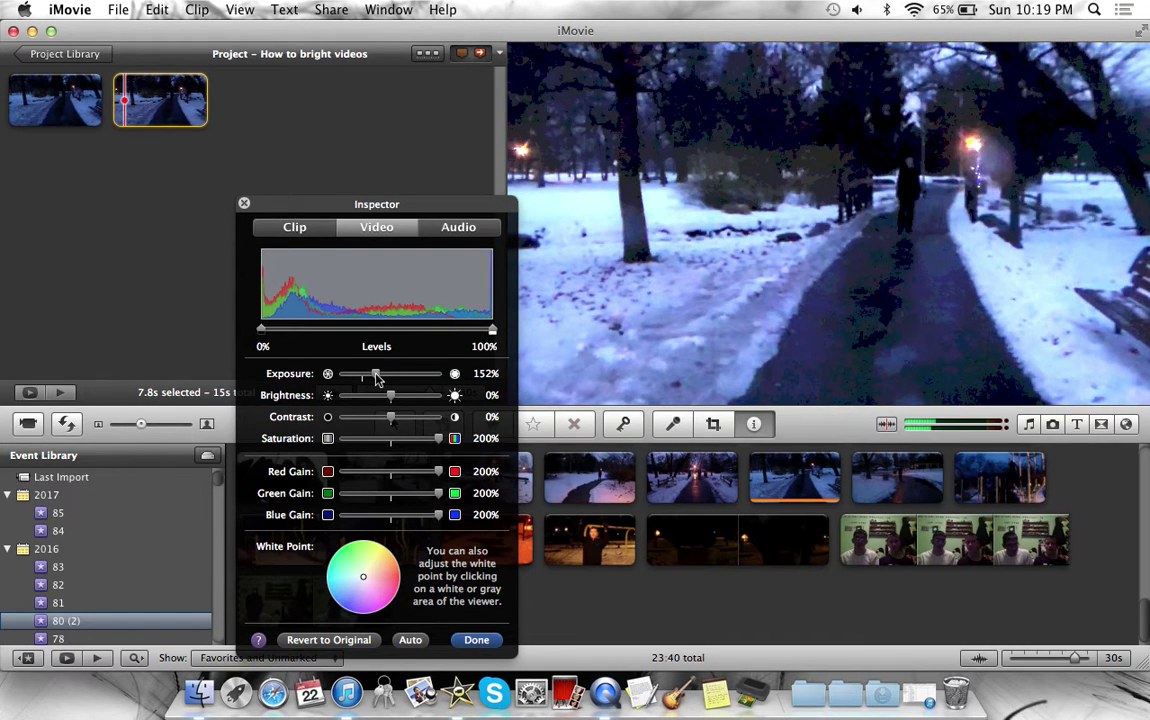
left_click_drag(376, 378, 393, 378)
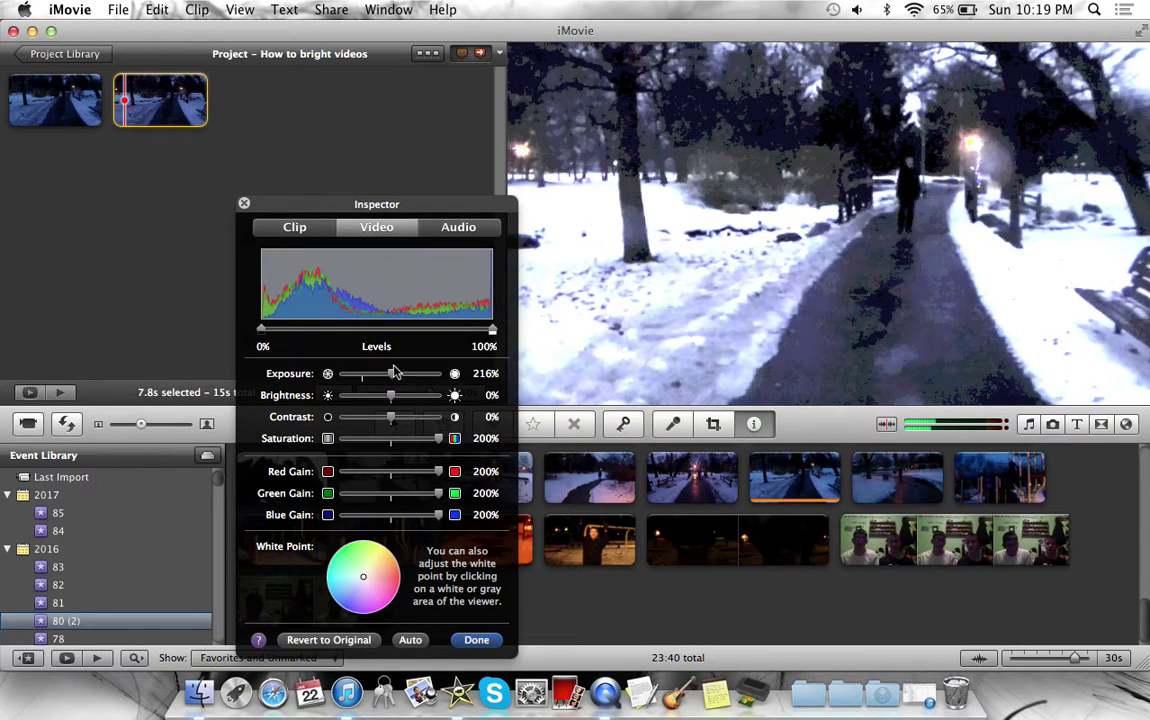
left_click_drag(396, 377, 379, 379)
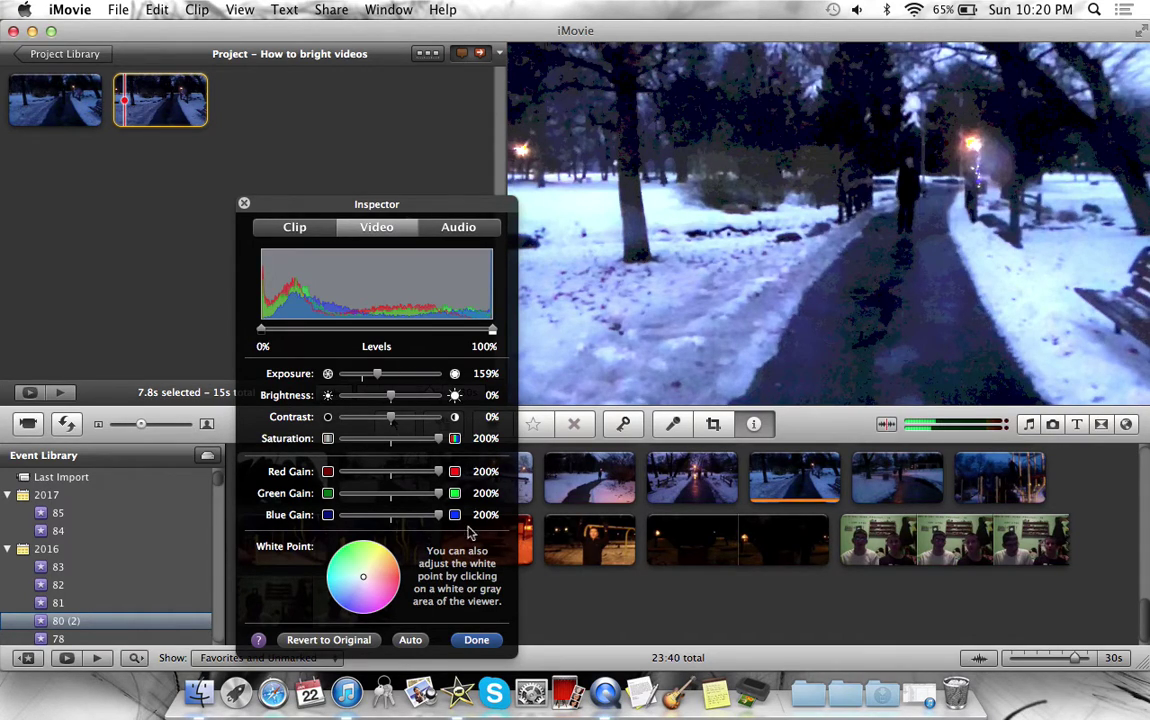
left_click(476, 640)
Delete the unedited first clip, leaving the 7.8s brightened clip alone in the project.
left_click(277, 222)
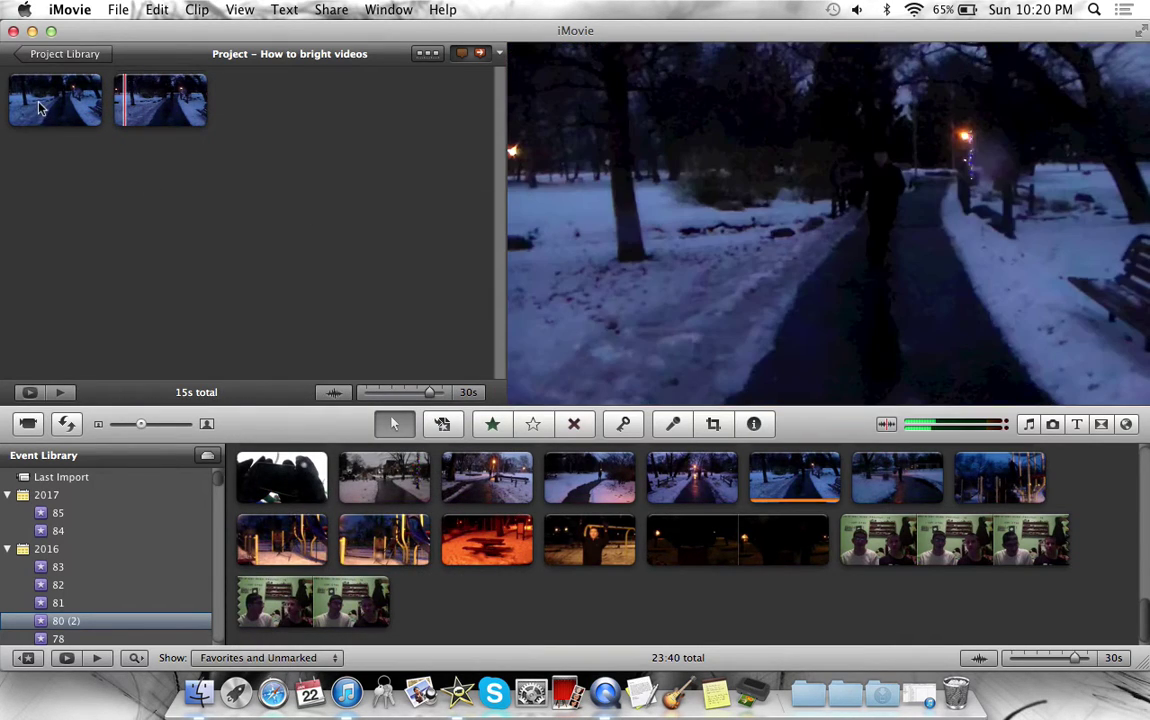
left_click(50, 105)
key("super+b")
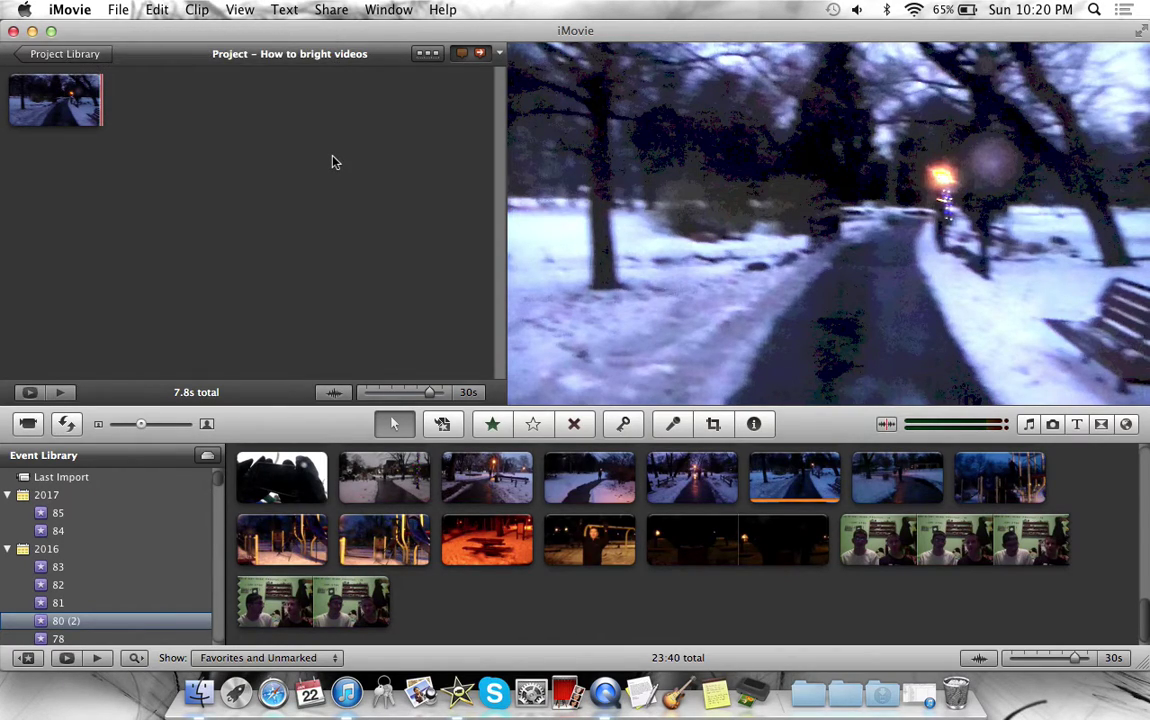
Export the movie at HD 720p as 'How to bright videos' to the Desktop.
left_click(325, 10)
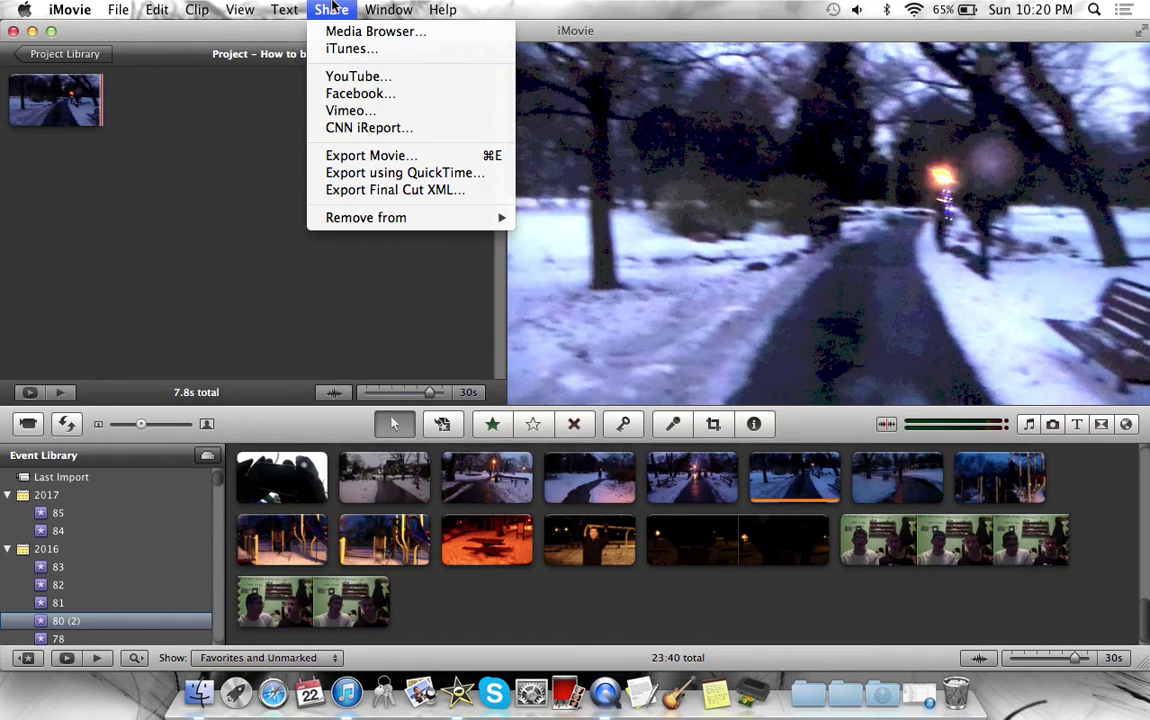
left_click(437, 160)
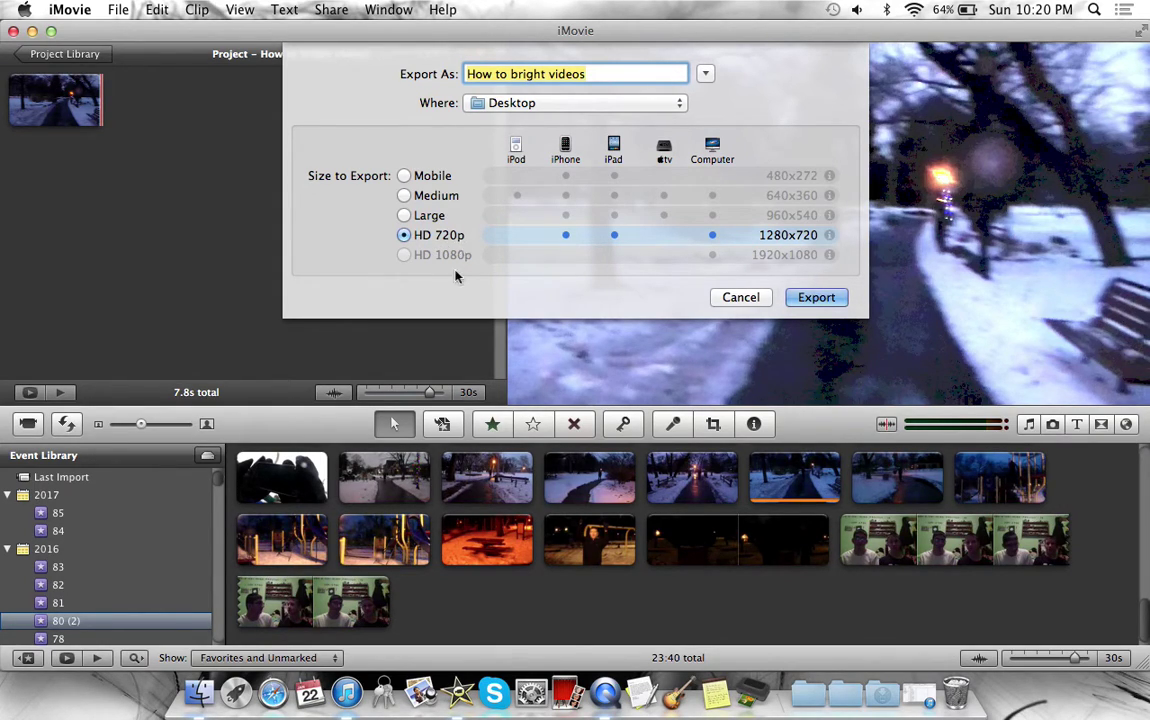
left_click(404, 215)
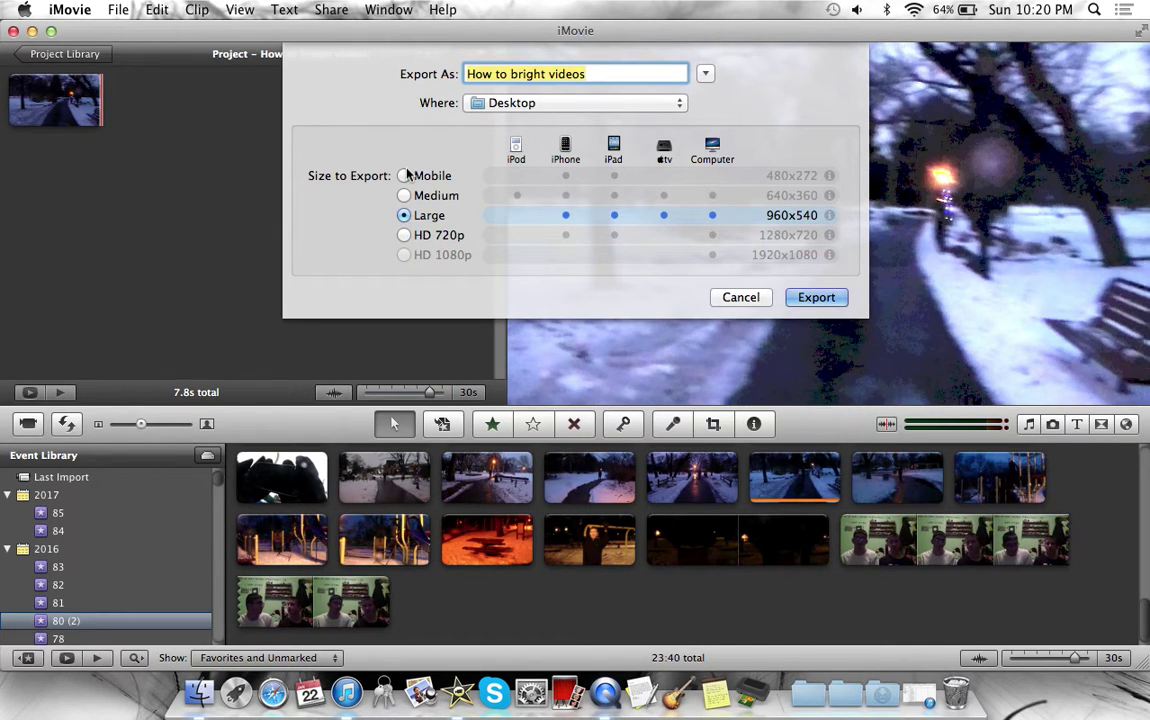
left_click(404, 235)
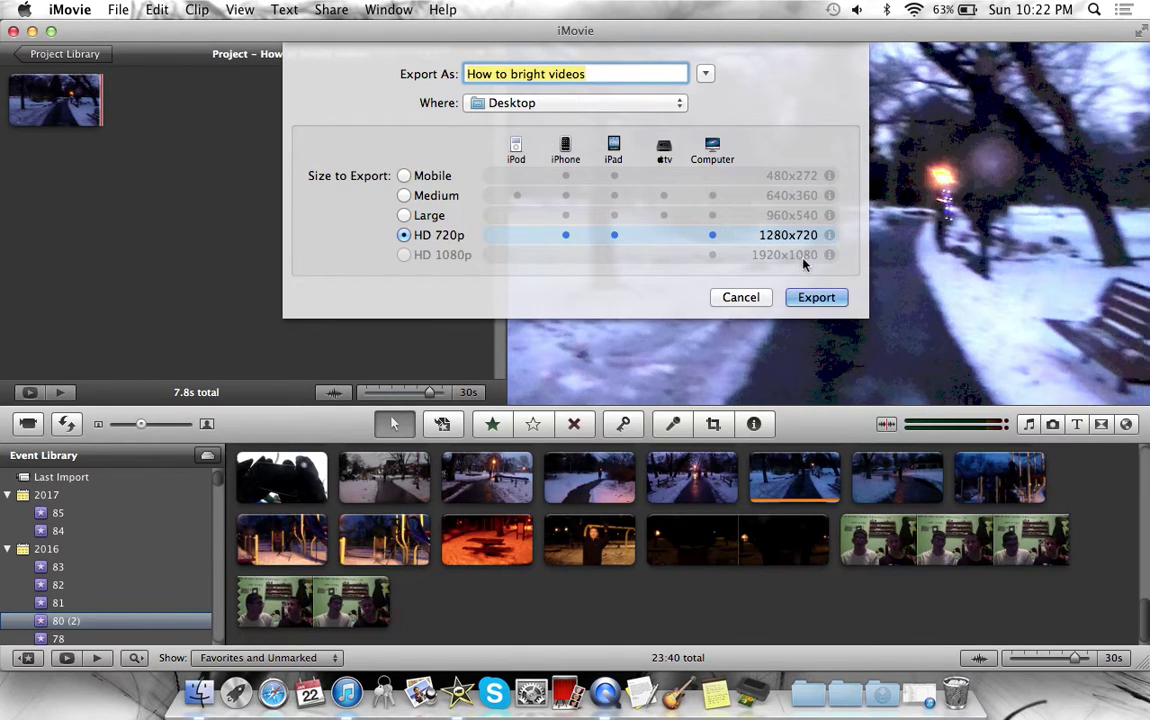
key("super+Tab")
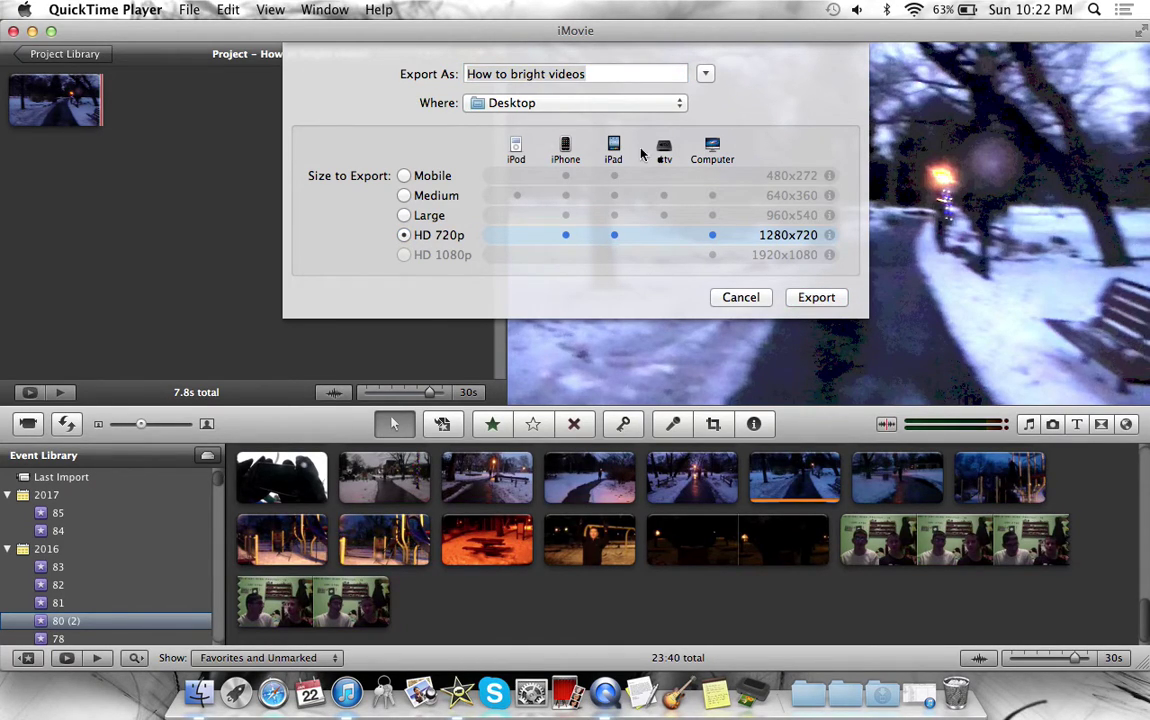
left_click(717, 45)
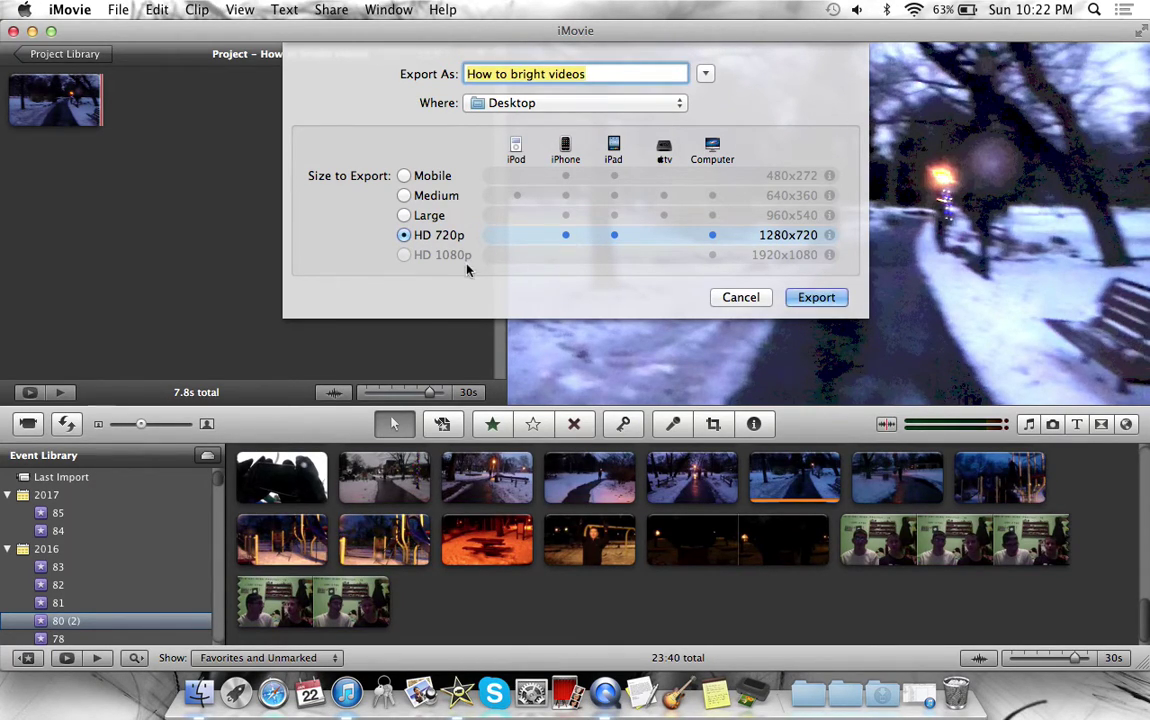
left_click(817, 299)
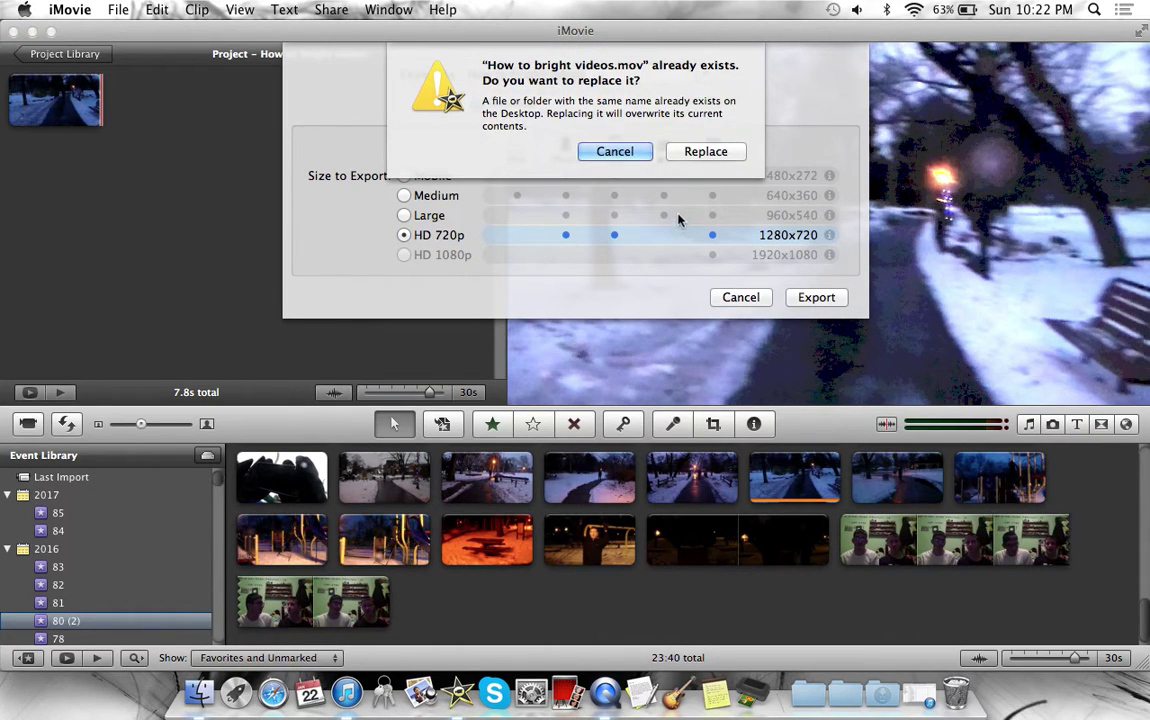
Replace the existing How to bright videos.mov, then show event 85's clips once export finishes.
left_click(702, 153)
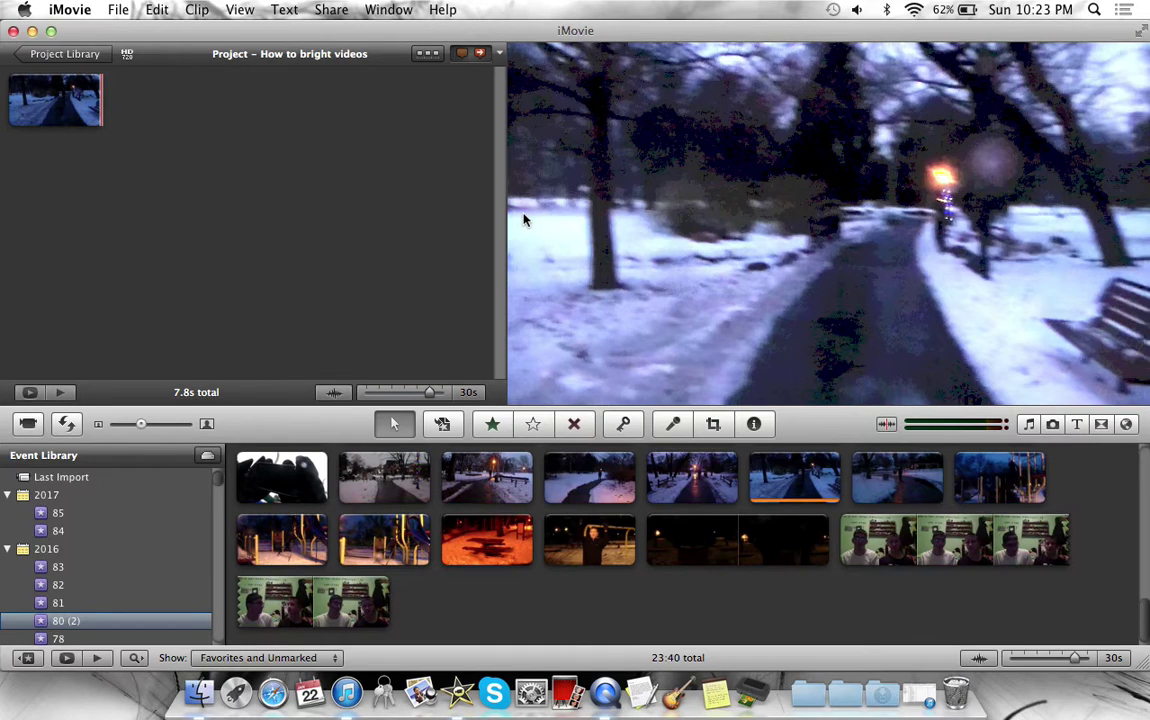
left_click(66, 514)
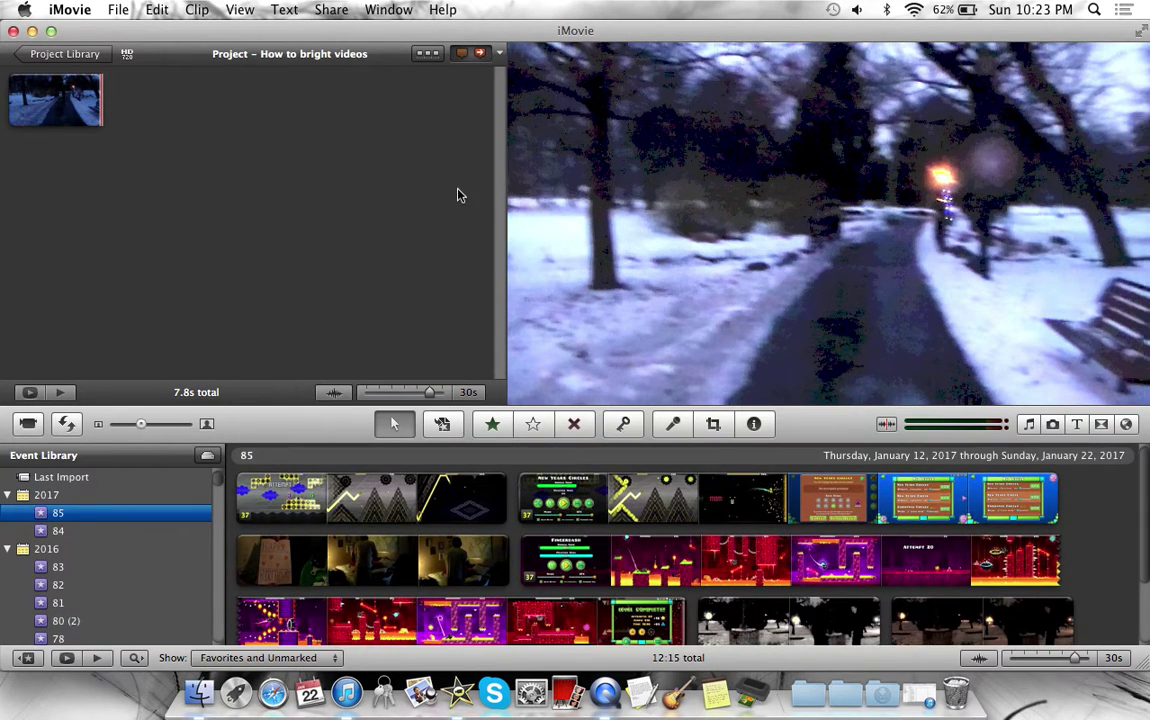
Check the Desktop for the exported .mov, then return to iMovie's event 85 clips.
key("F11")
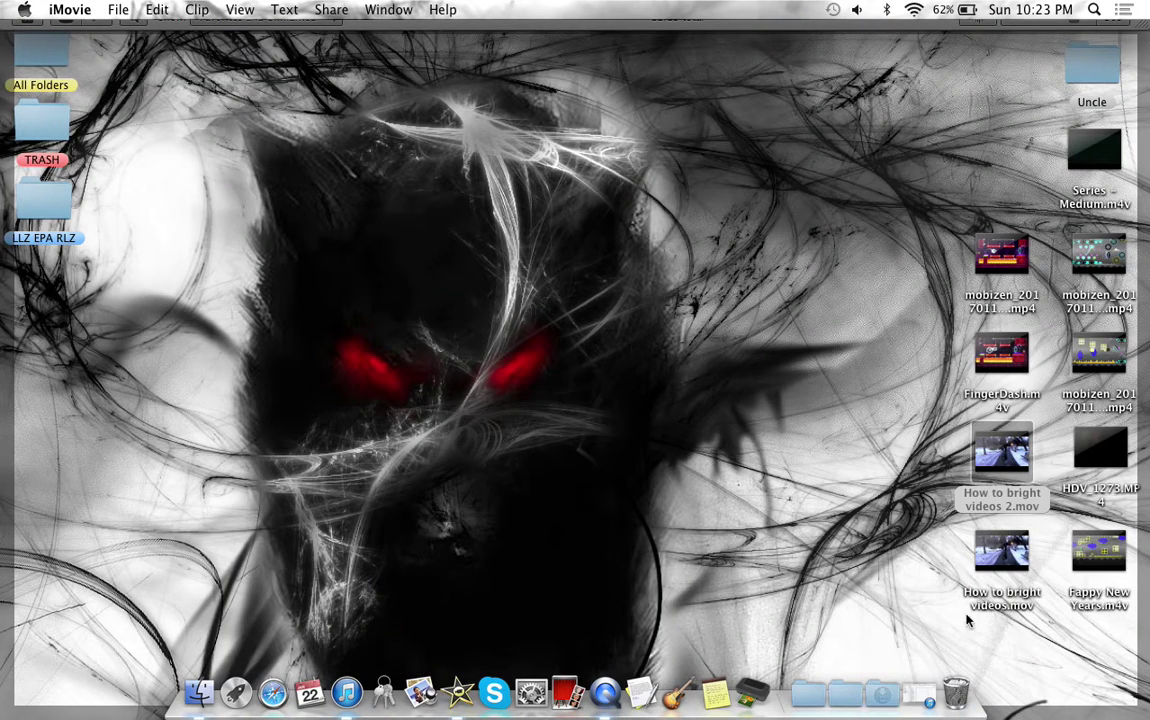
mouse_move(984, 538)
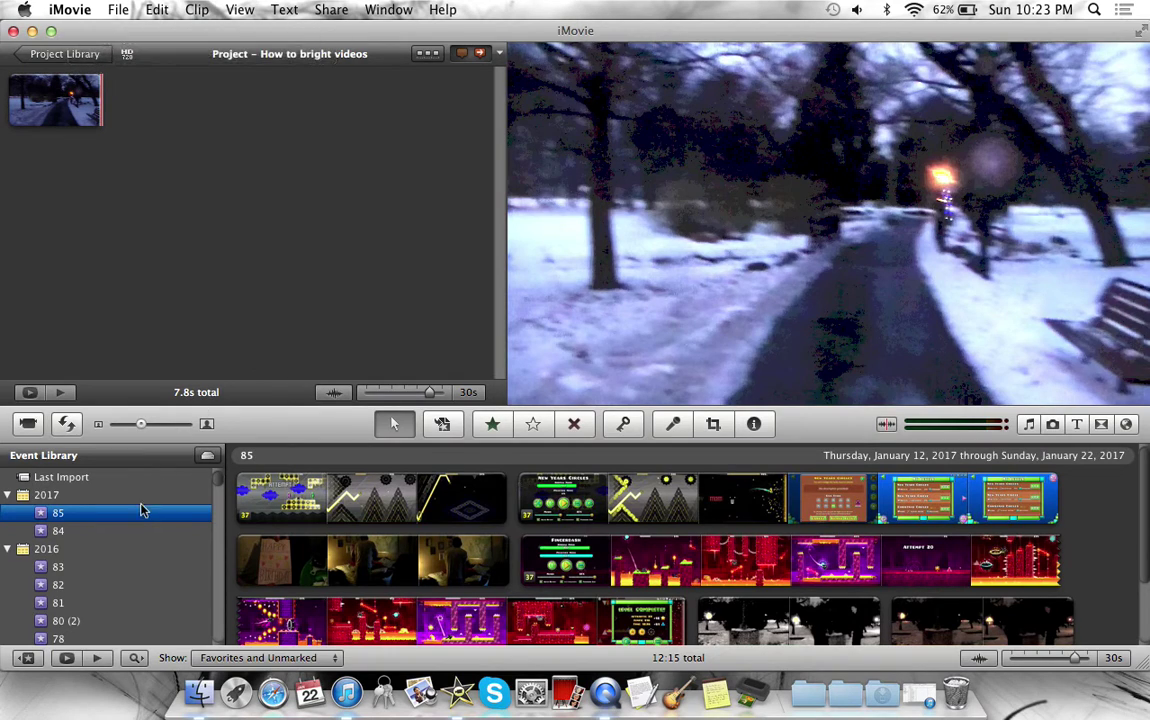
scroll(425, 558, "down", 3)
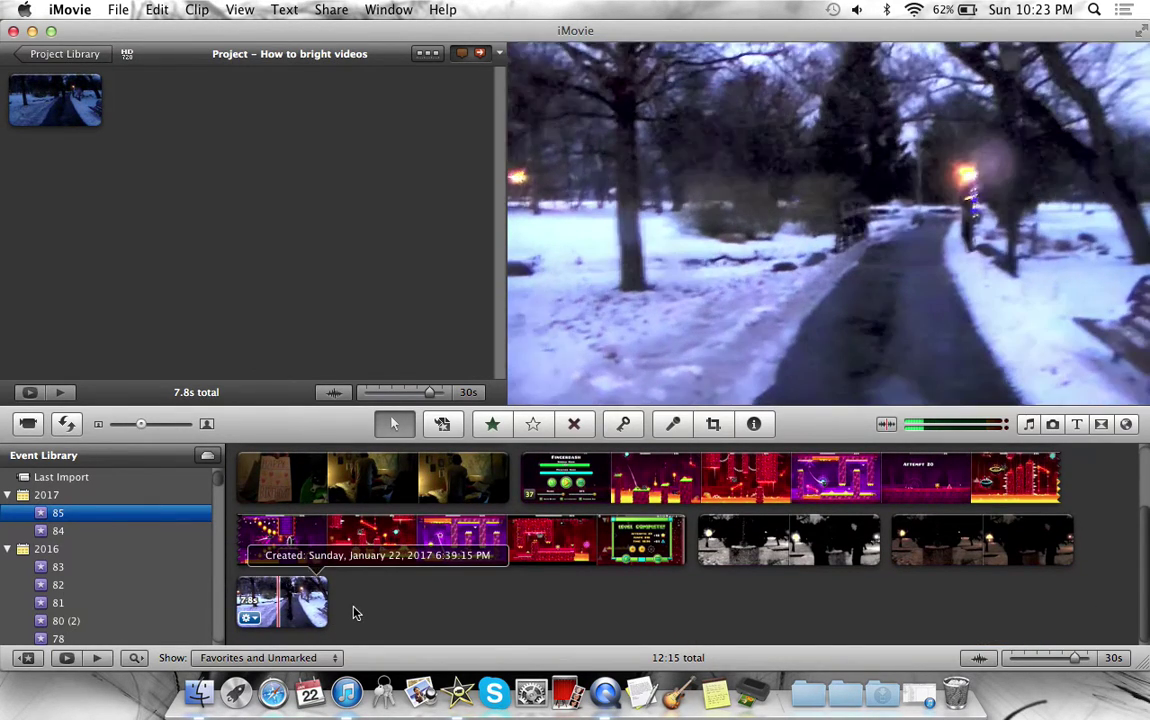
Add event 85's re-imported brightened clip to the project and paste another copy of the first clip at the end.
left_click(289, 607)
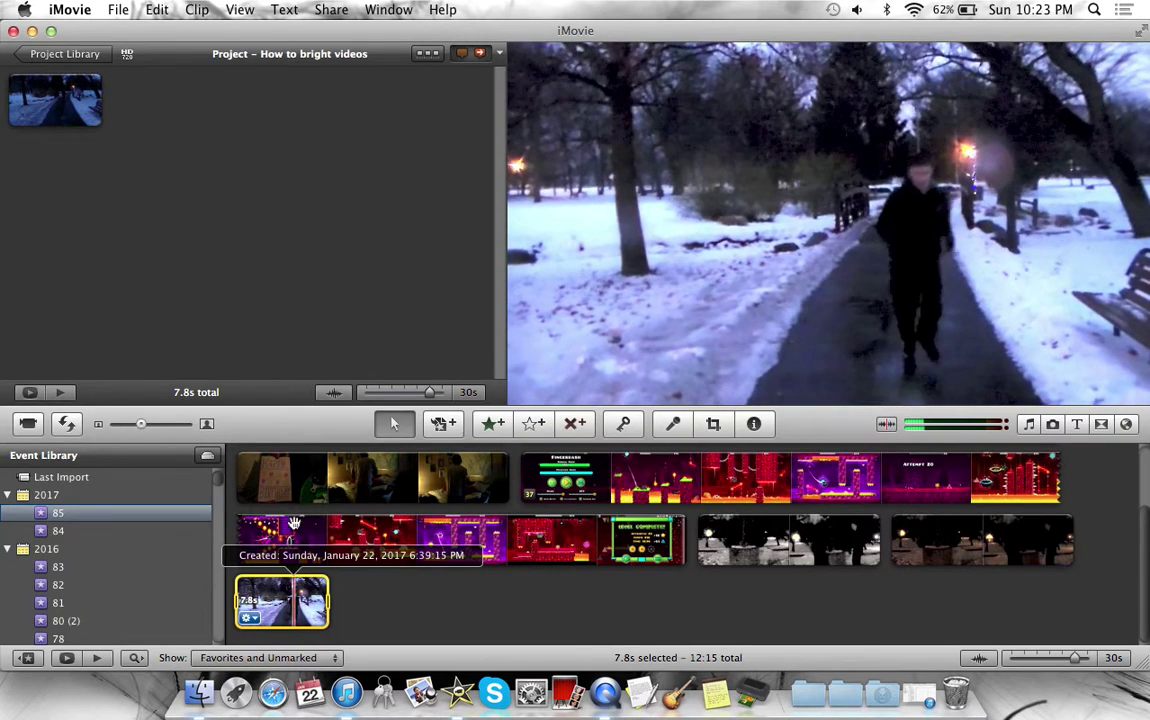
left_click_drag(289, 607, 268, 192)
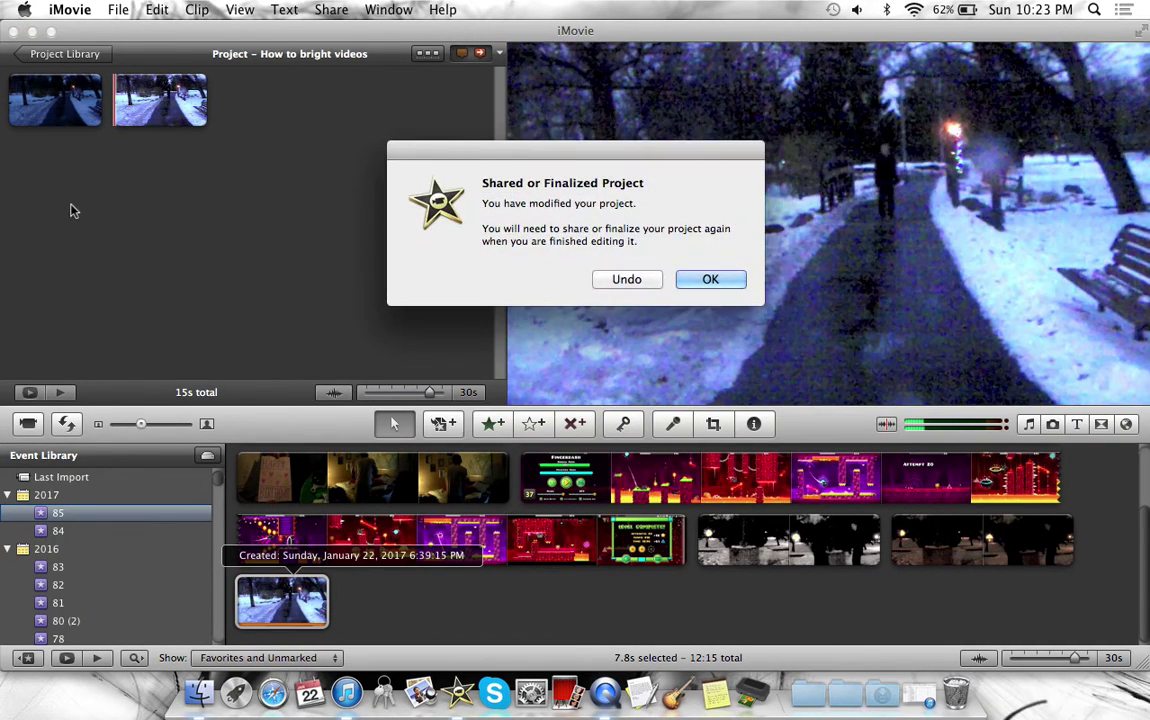
left_click(688, 281)
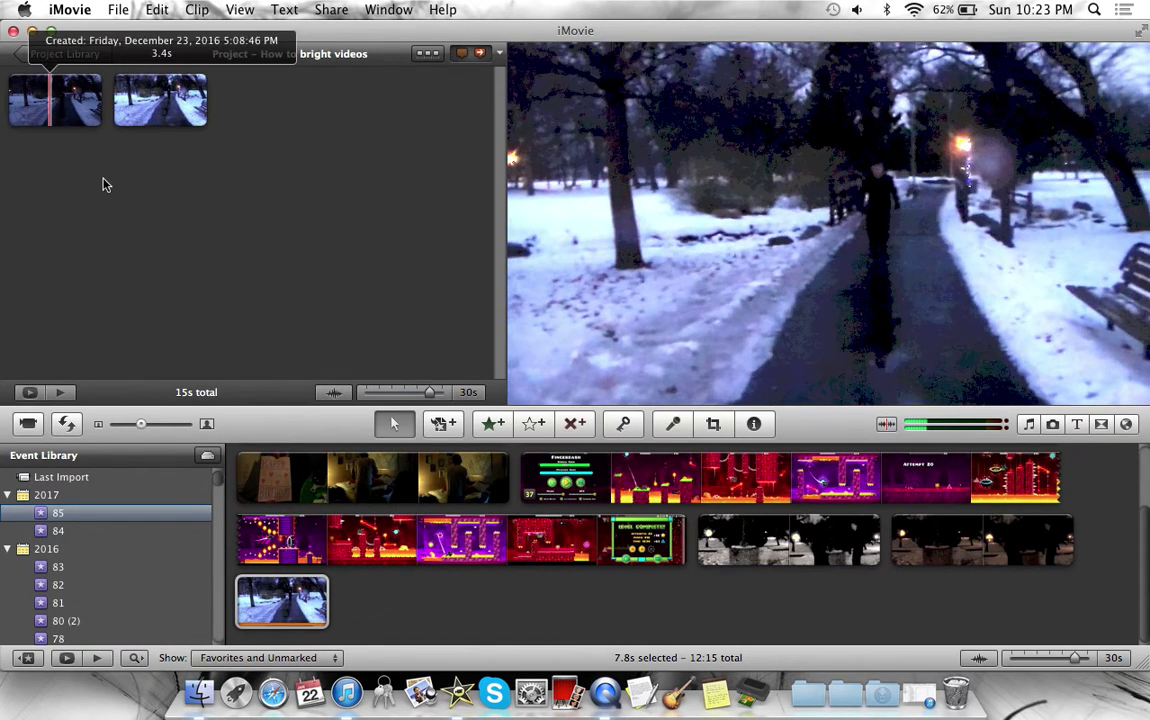
left_click(58, 105)
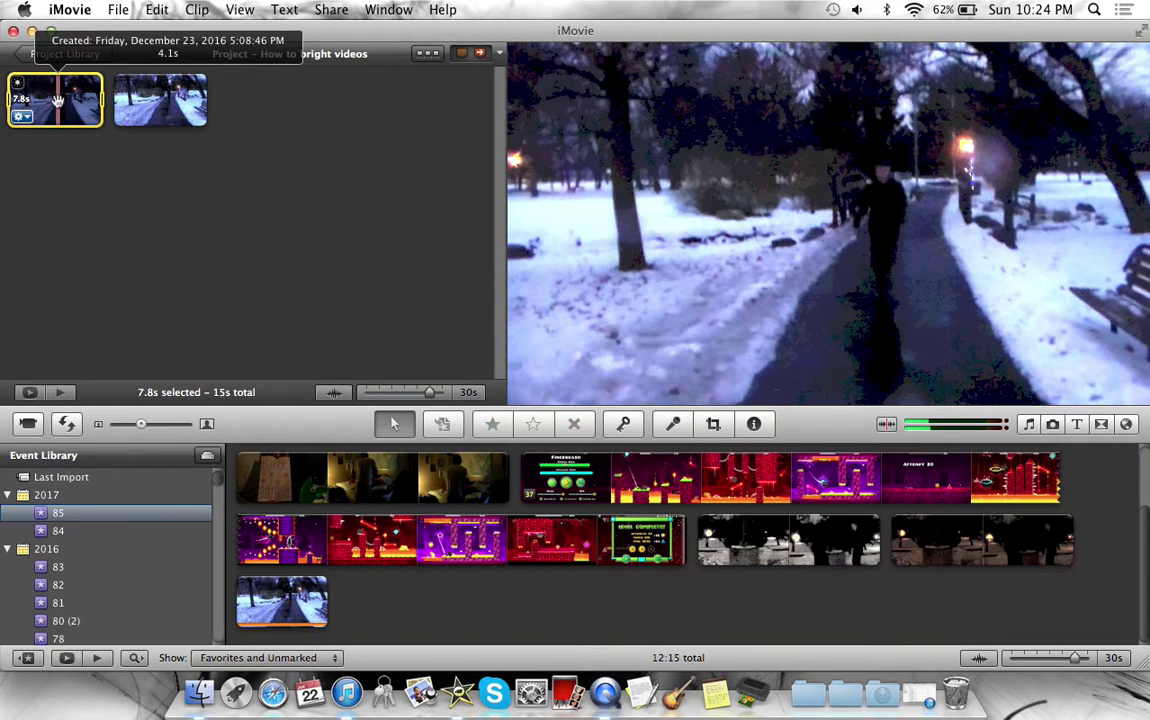
left_click(70, 220)
key("super+v")
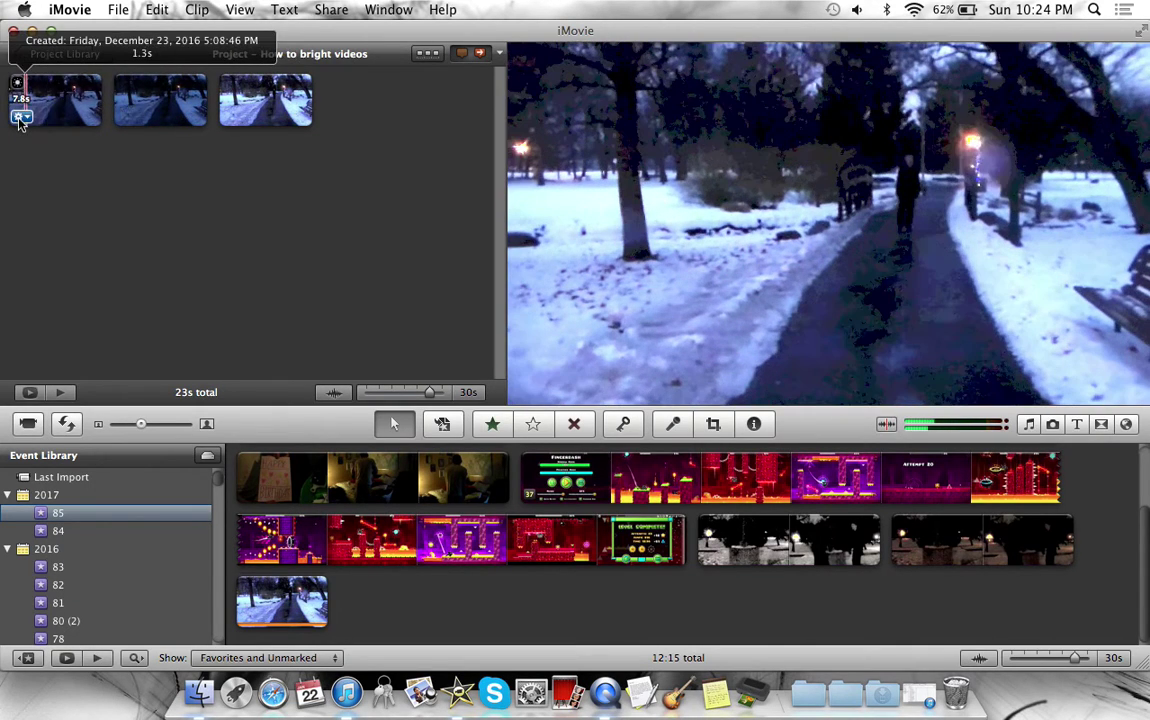
left_click(18, 116)
Revert the first project clip's video adjustments to original and close the adjustments window.
left_click(84, 151)
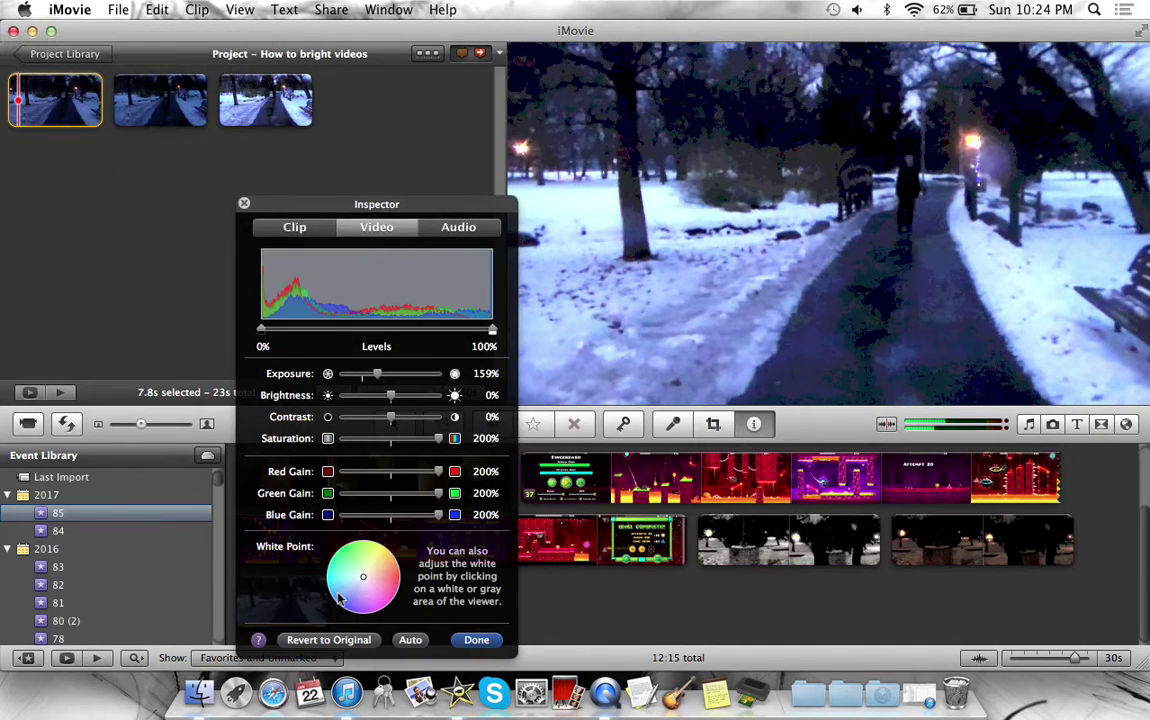
left_click(332, 641)
left_click(476, 640)
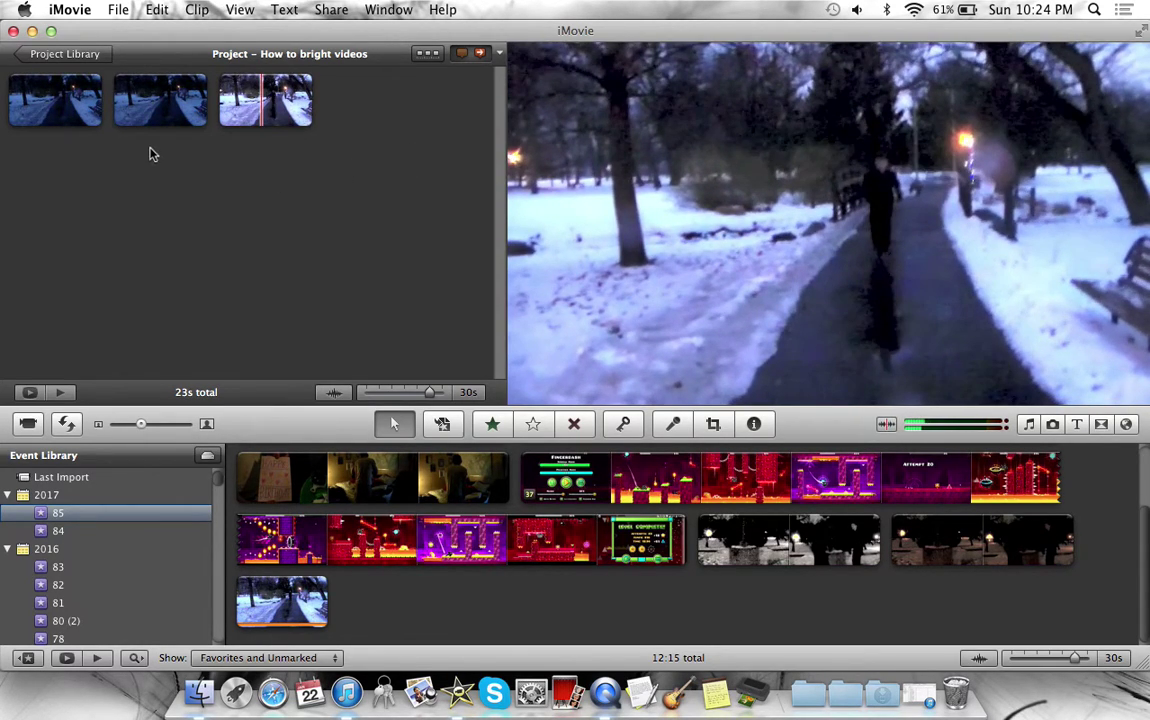
key("space")
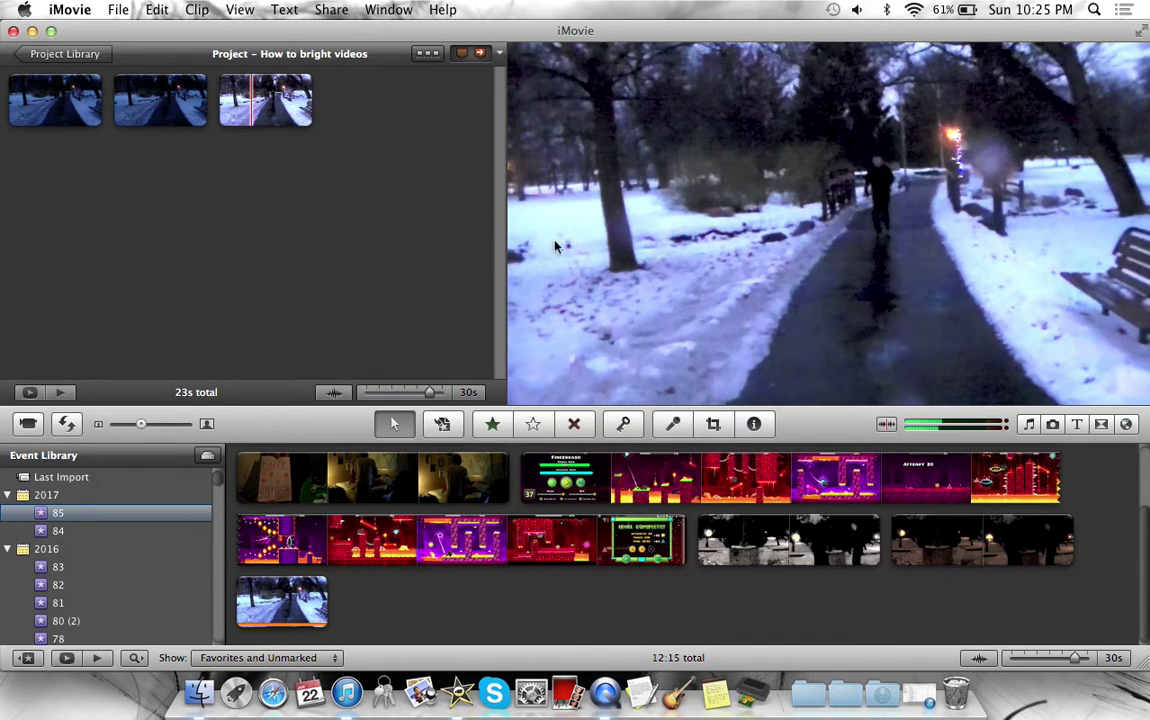
left_click(506, 558)
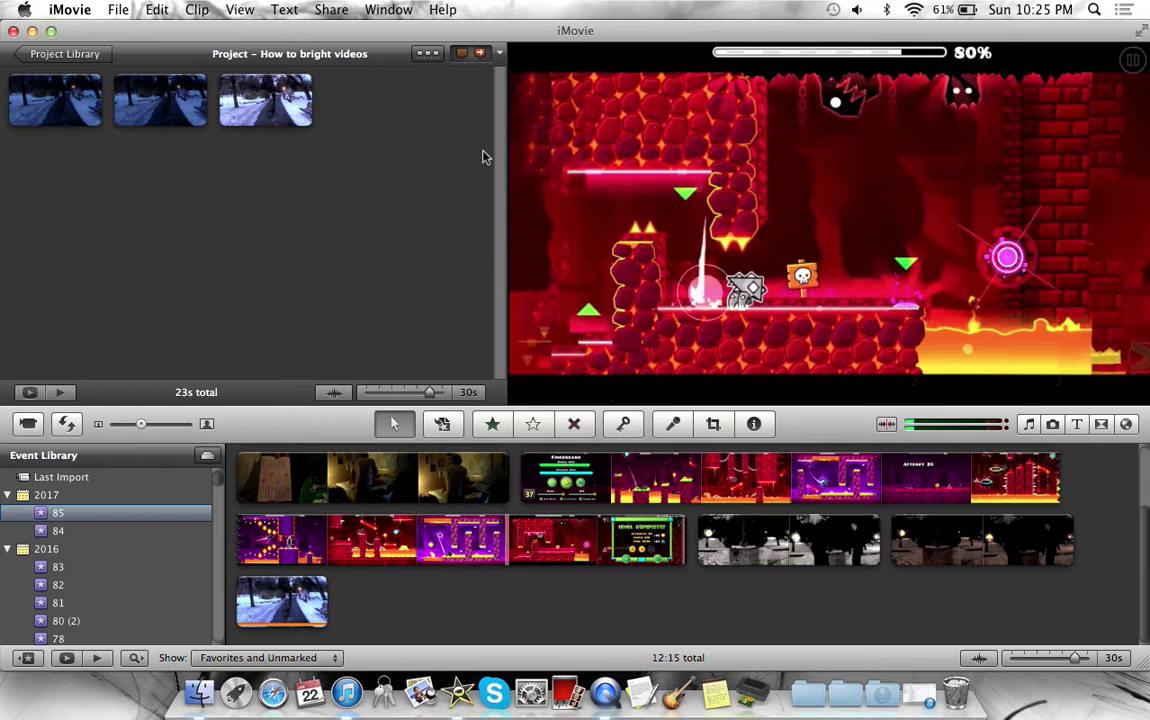
left_click(273, 600)
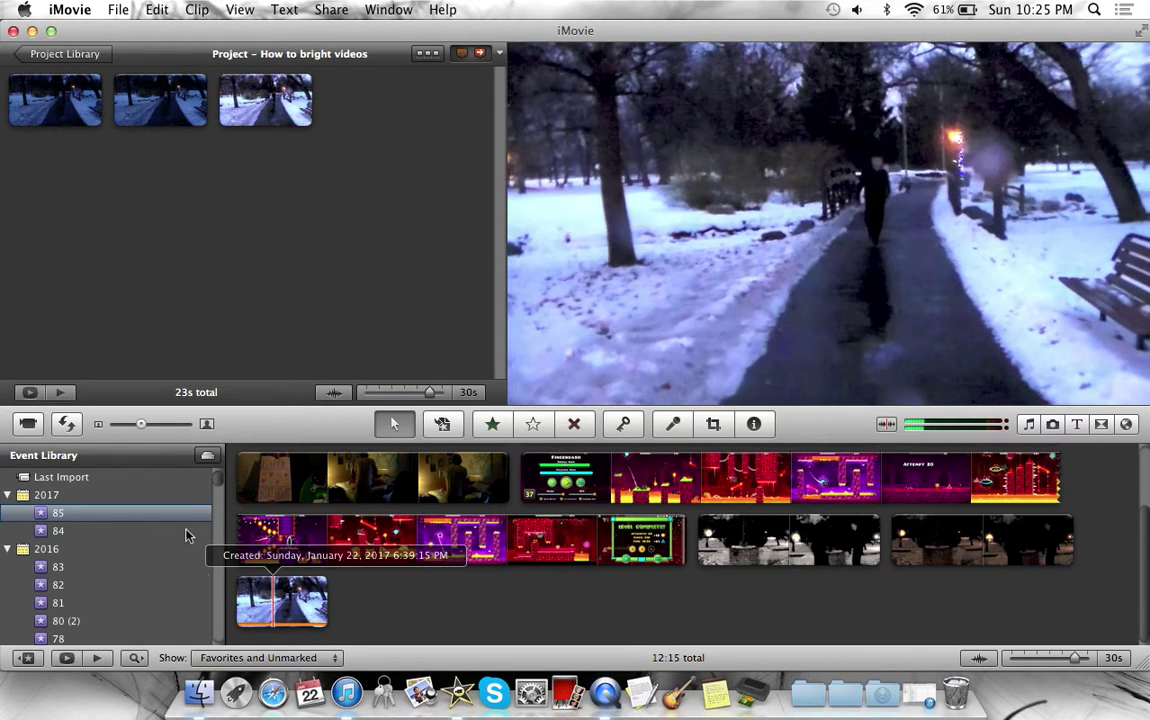